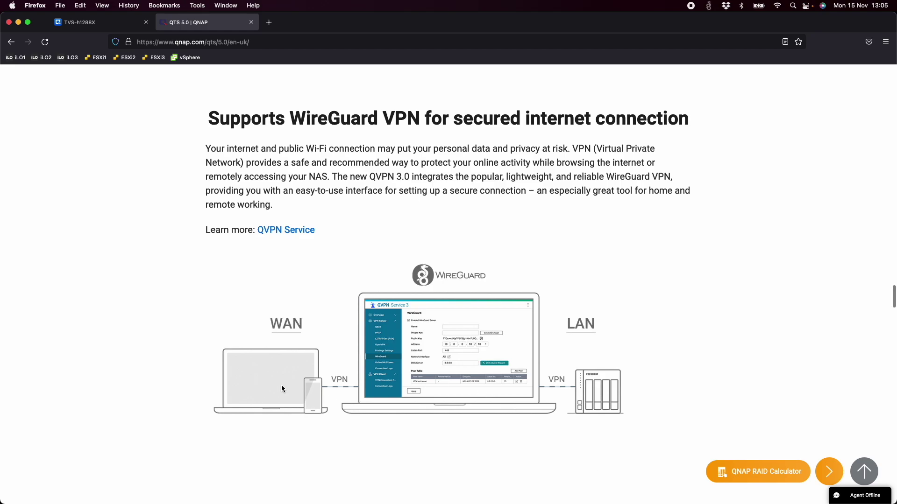
Step: Switch to the TVS-h1288X browser tab to show the NAS's QTS desktop
click(101, 23)
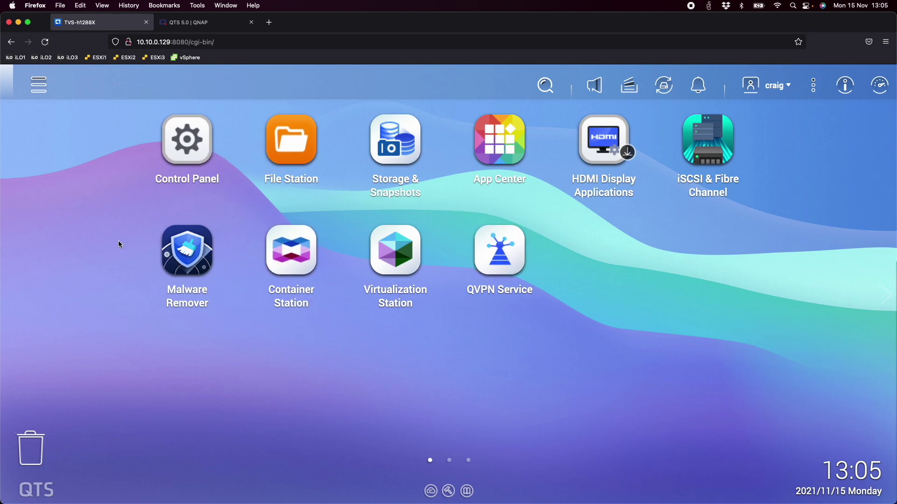
Step: Launch QVPN Service from the QTS desktop and maximise its window
click(507, 247)
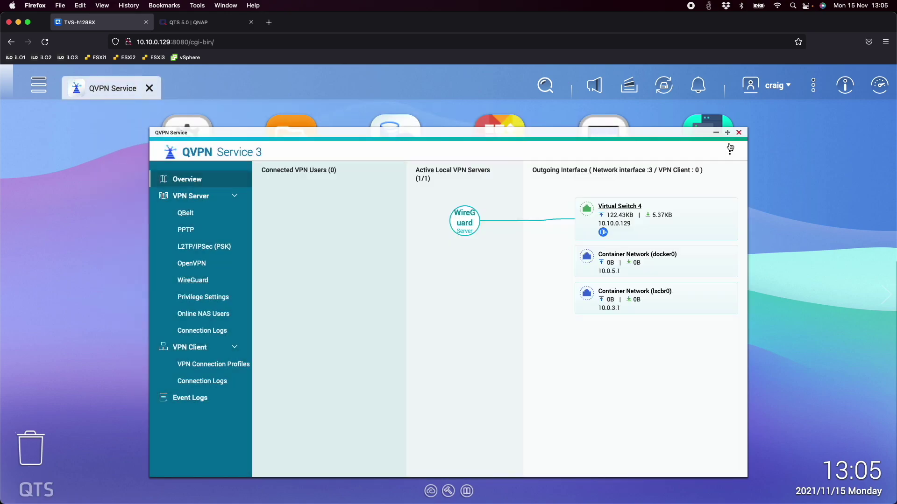
click(727, 133)
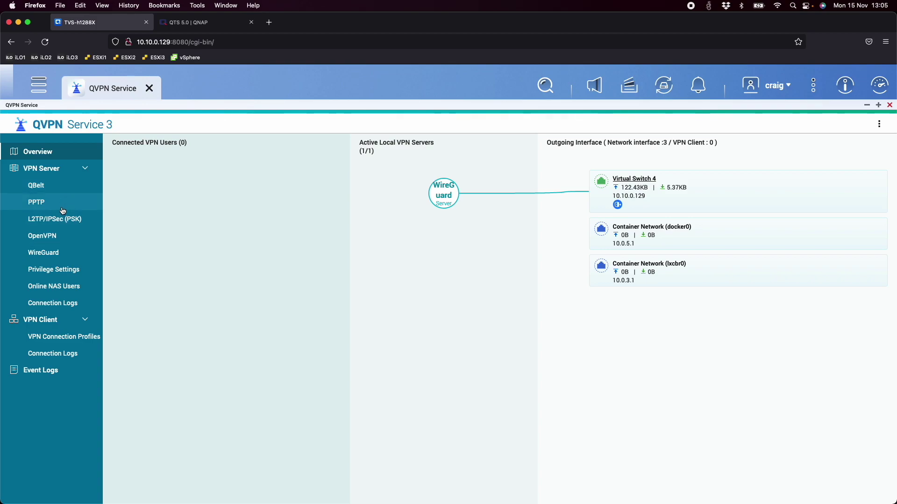
Step: Replace the WireGuard server's private key with a freshly generated key pair and copy its public key
click(61, 253)
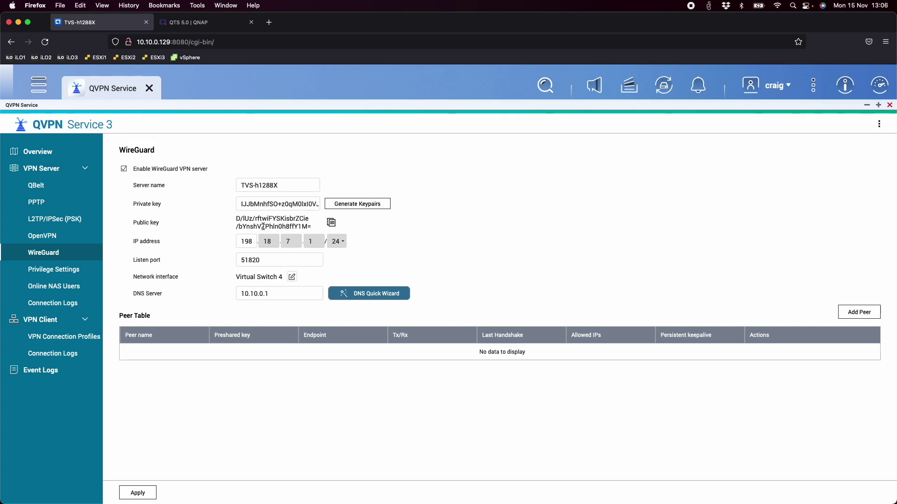
triple_click(270, 203)
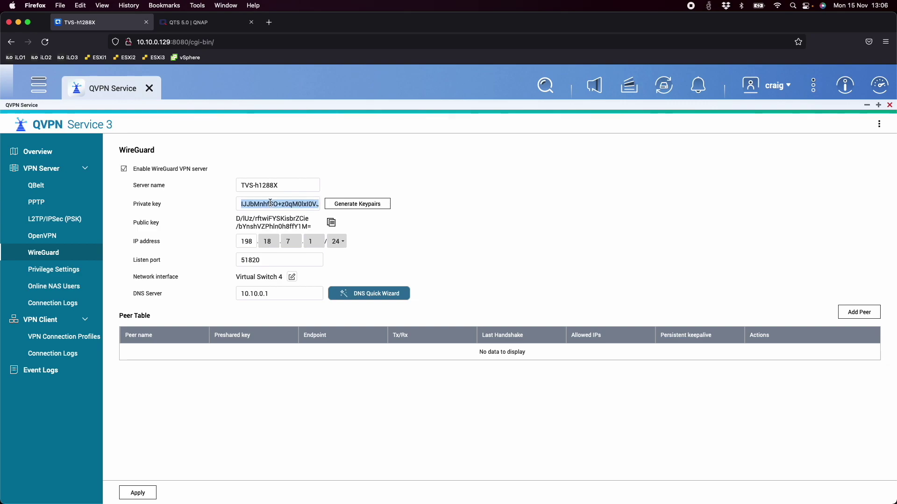
key(BackSpace)
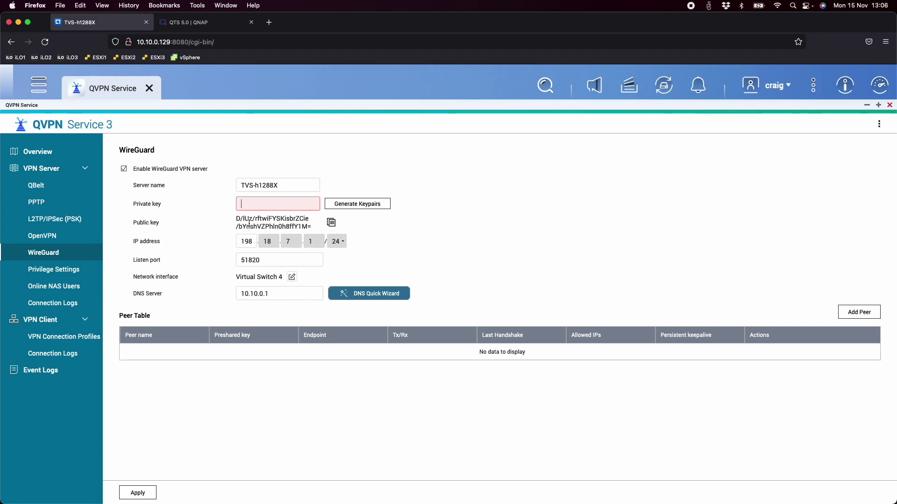
click(358, 204)
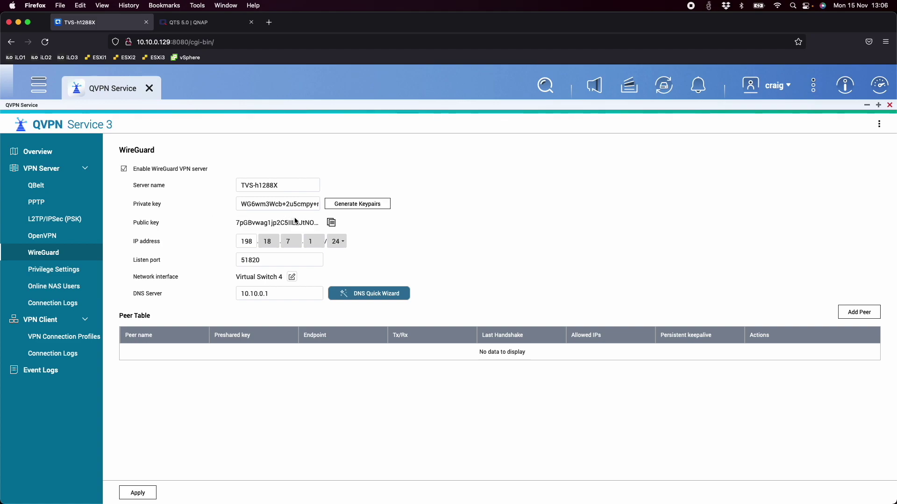
click(337, 223)
Step: Start a new peer, enter the peer's name, and move the WireGuard tunnel manager aside
click(855, 317)
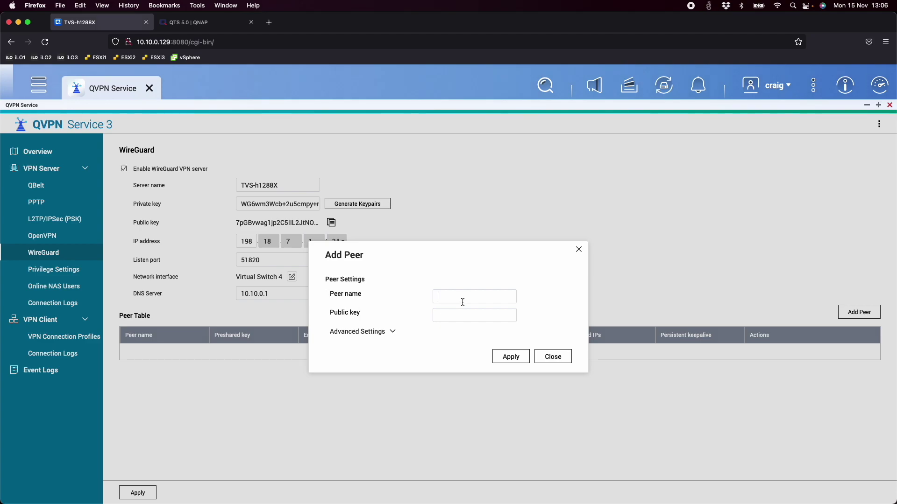
text(craig)
click(468, 312)
drag(222, 239, 646, 60)
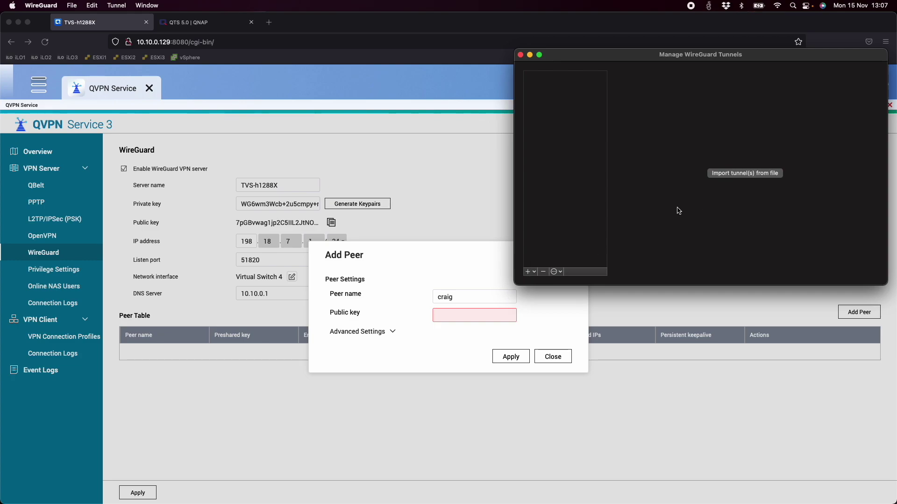
Step: Create an empty WireGuard tunnel named TVS-h1288x
click(528, 273)
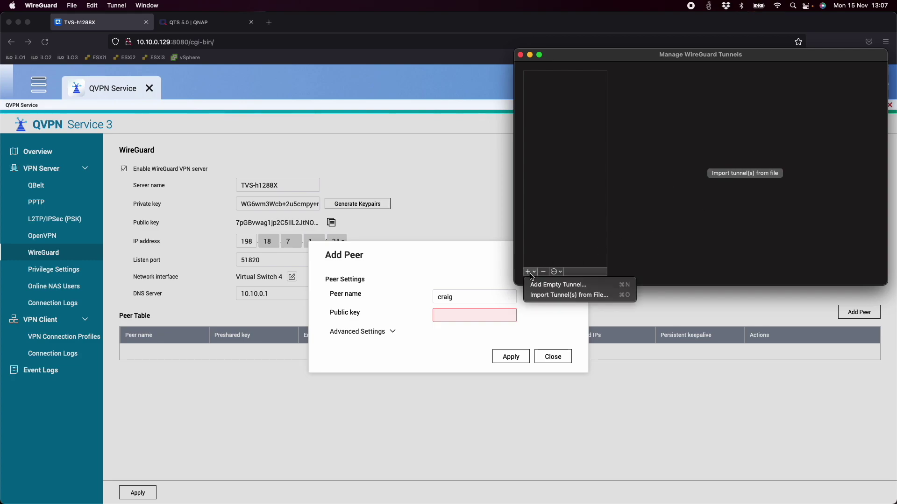
click(557, 290)
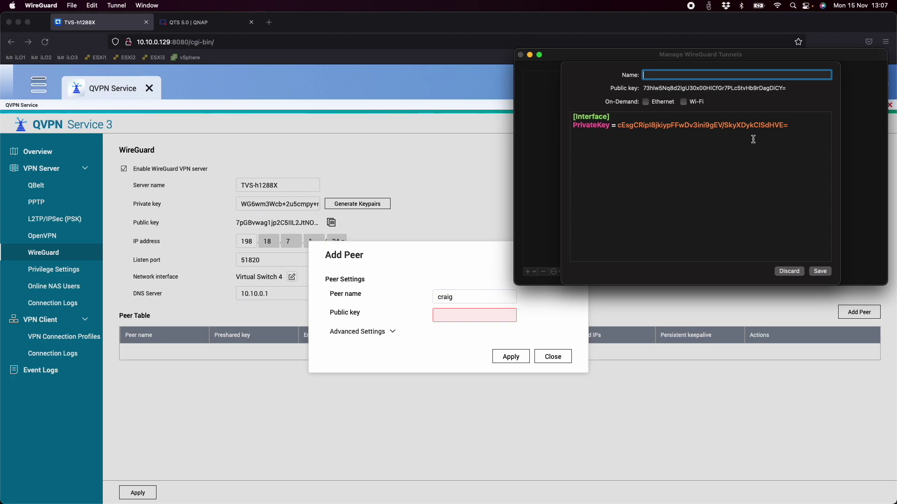
click(645, 88)
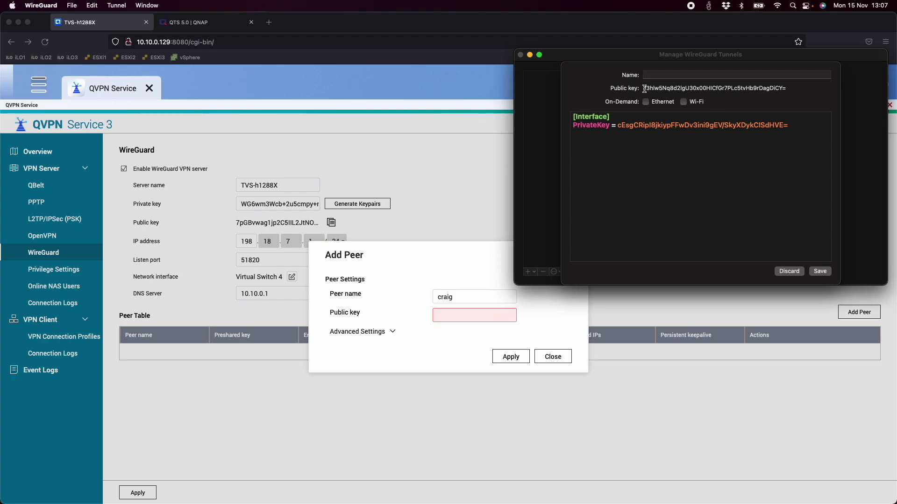
click(680, 76)
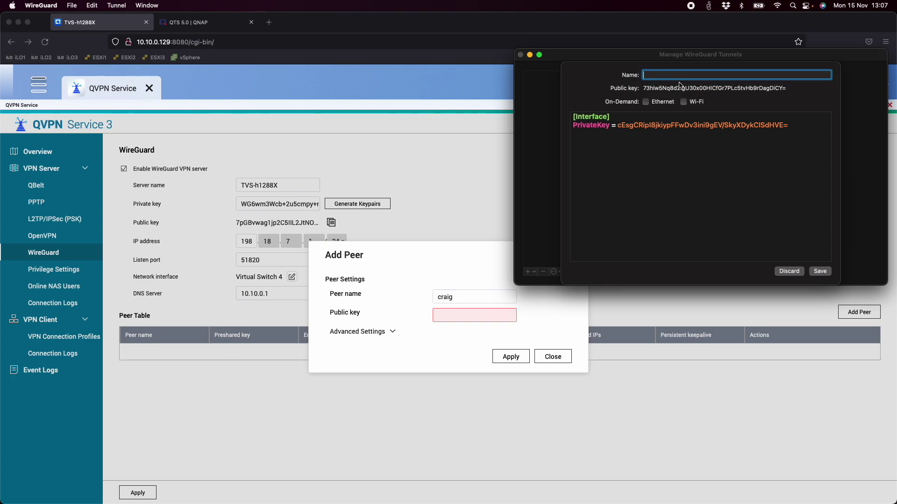
text(TVS-h1288x)
Step: Copy the new tunnel's generated public key
drag(644, 88, 802, 89)
right_click(759, 89)
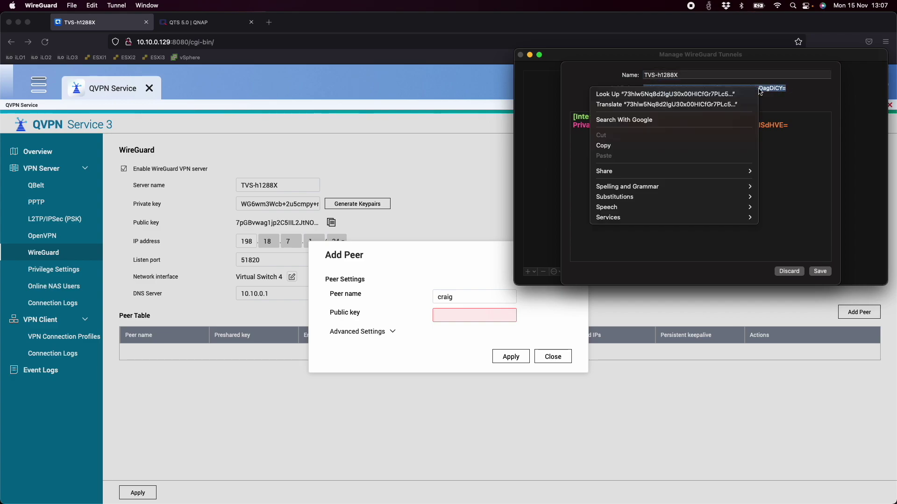
click(699, 148)
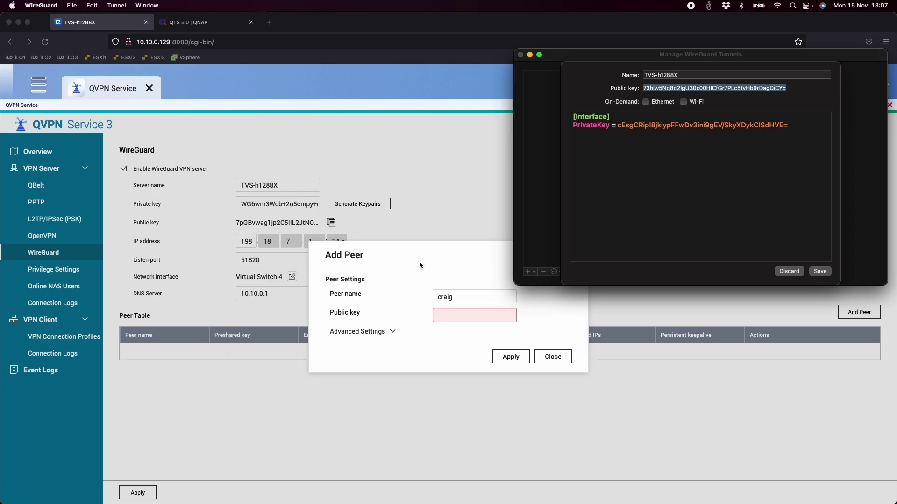
click(452, 318)
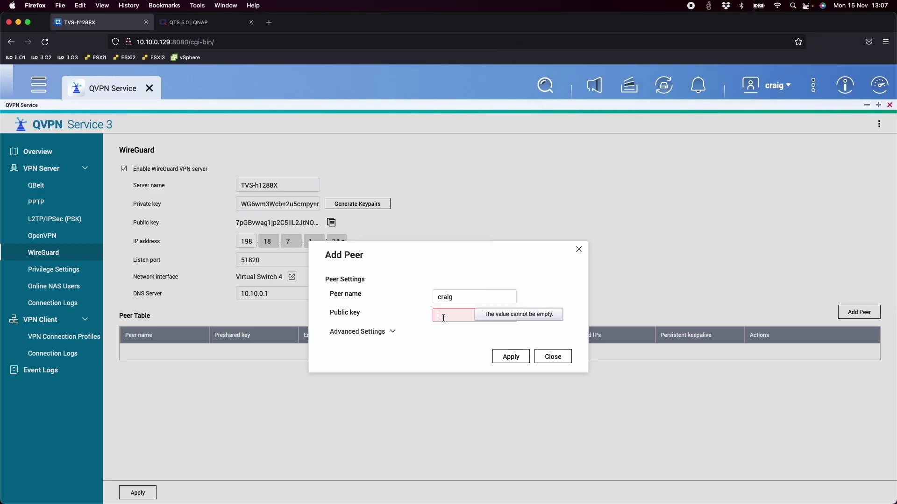
Step: Paste the Mac tunnel's public key into the peer and reveal its Allowed IPs 198.18.7.2/32 and 10-second keepalive
key(super+v)
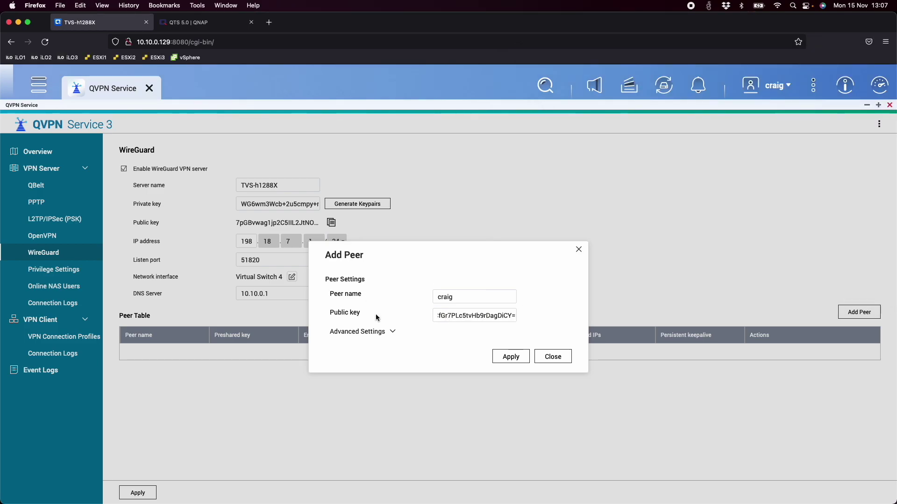
click(393, 332)
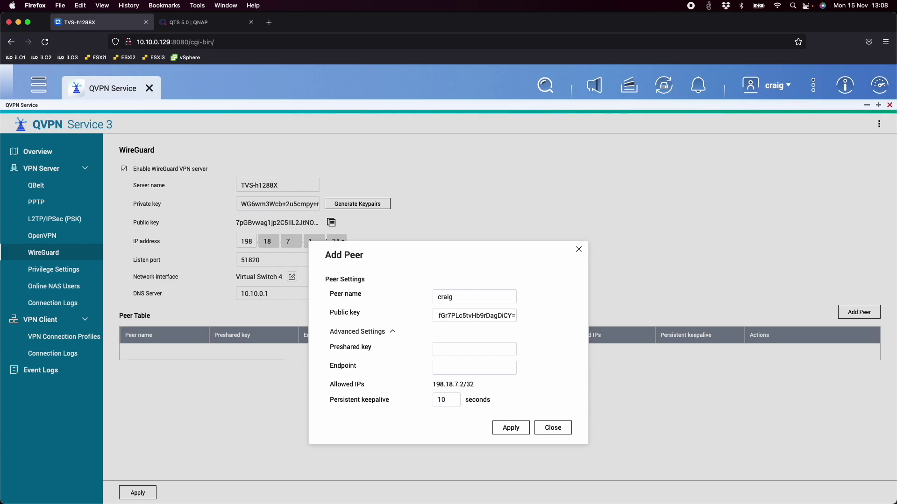
key(super+Tab)
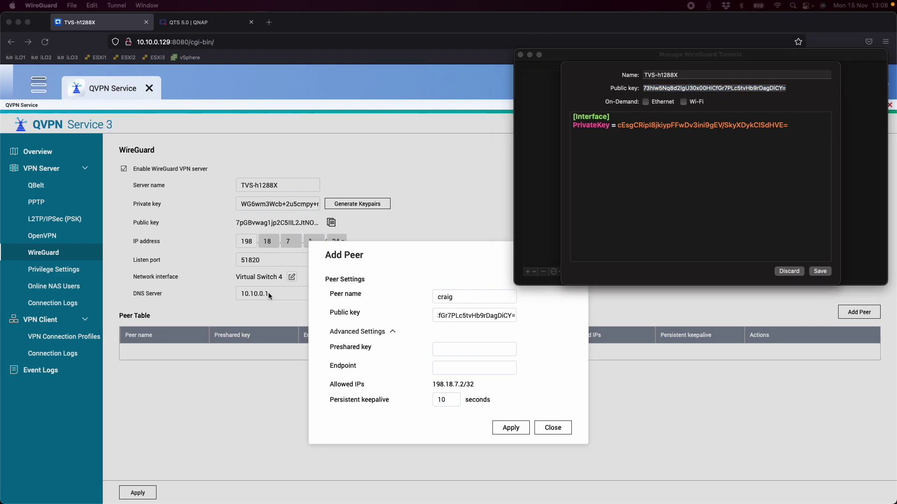
Step: Paste DNS 10.10.0.1 and a Peer section with endpoint 10.10.0.129:51820 into the tunnel config
click(619, 182)
key(super+v)
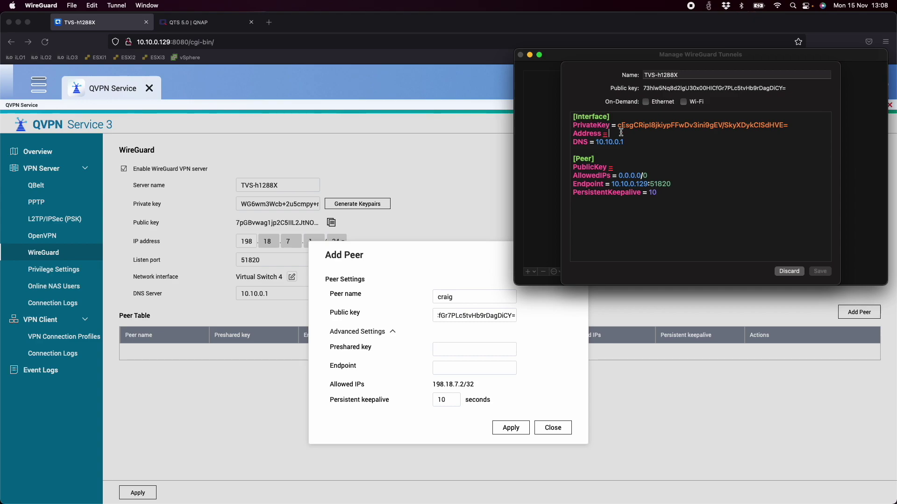
click(435, 391)
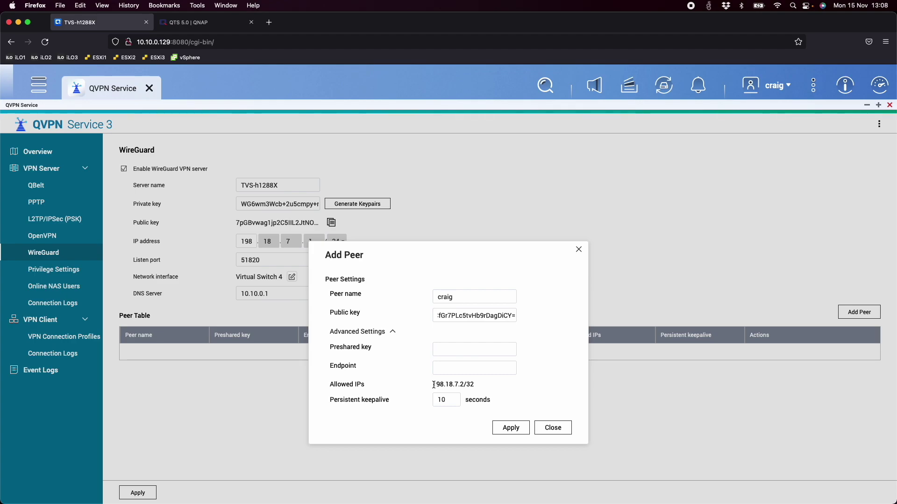
Step: Set the tunnel Address to 198.18.7.2/32, then apply the new peer in QVPN
drag(433, 384, 475, 387)
key(ctrl+Up)
click(743, 174)
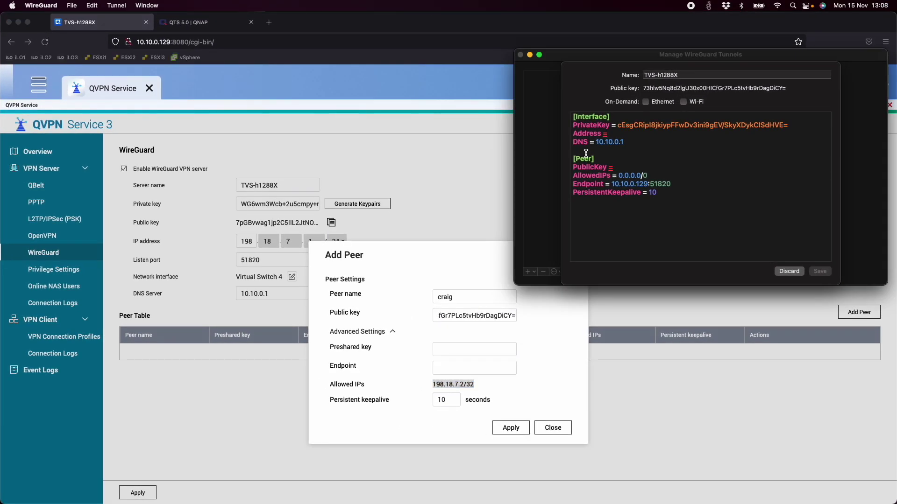
key(super+v)
click(444, 206)
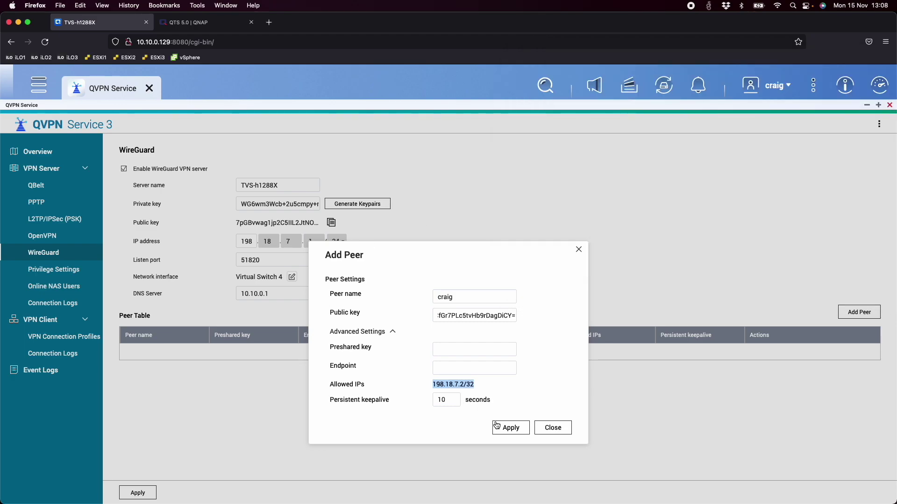
click(520, 431)
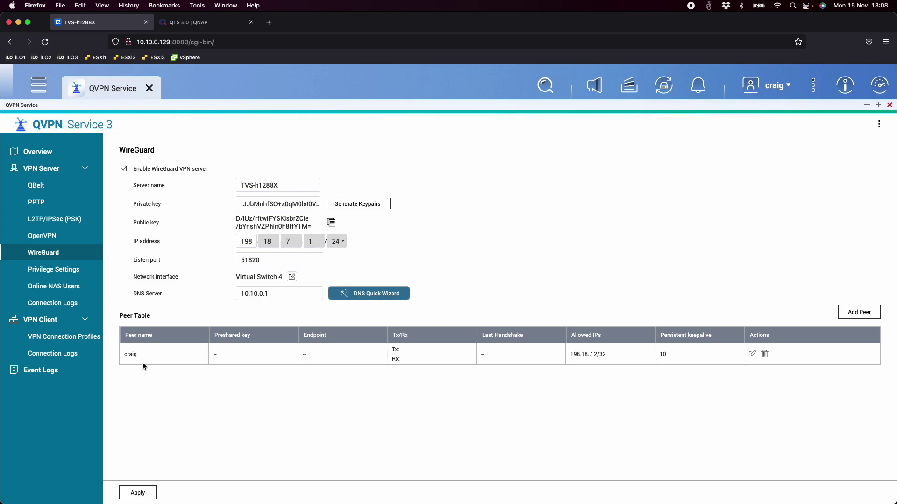
Step: Paste the QVPN server's public key into the tunnel's Peer PublicKey line
click(331, 224)
key(super+Tab)
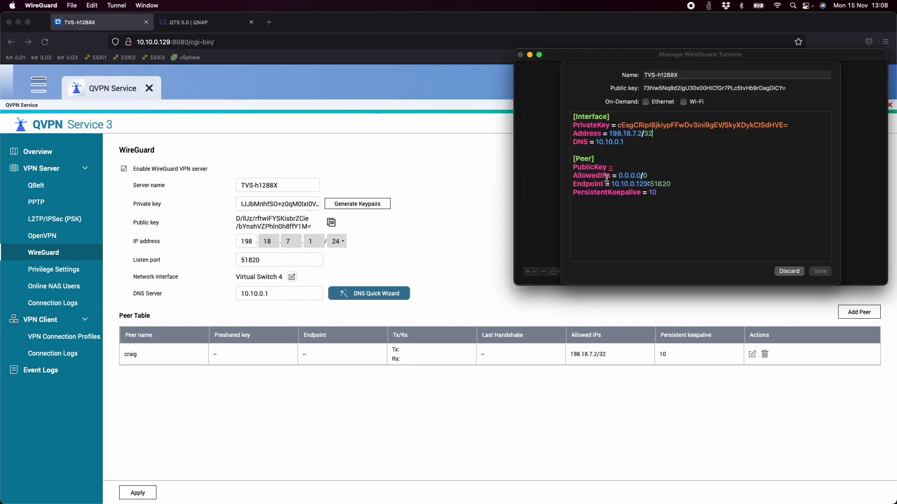
click(629, 166)
key(super+v)
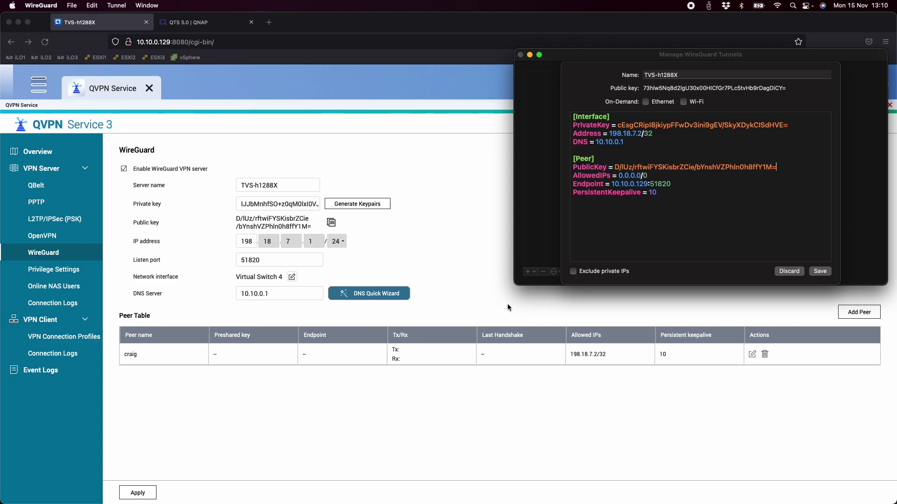
Step: Save the TVS-h1288X tunnel, allow the macOS VPN configuration, and activate the tunnel
click(820, 272)
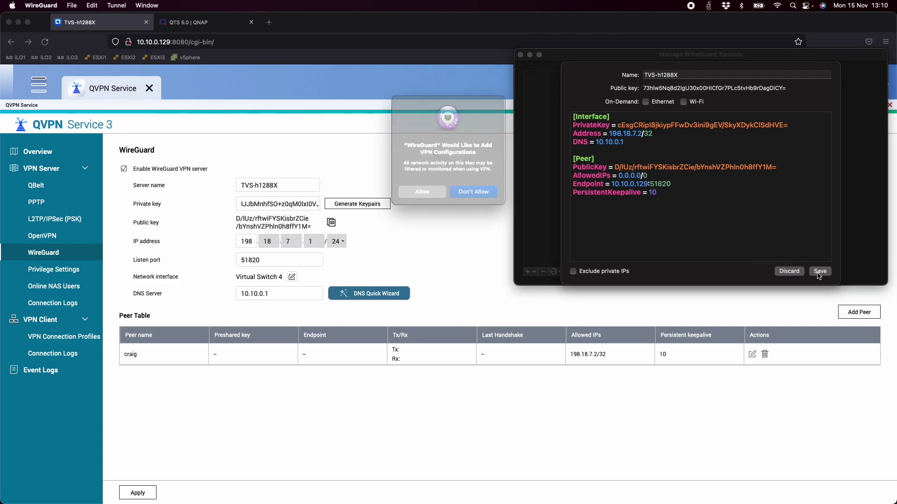
click(428, 196)
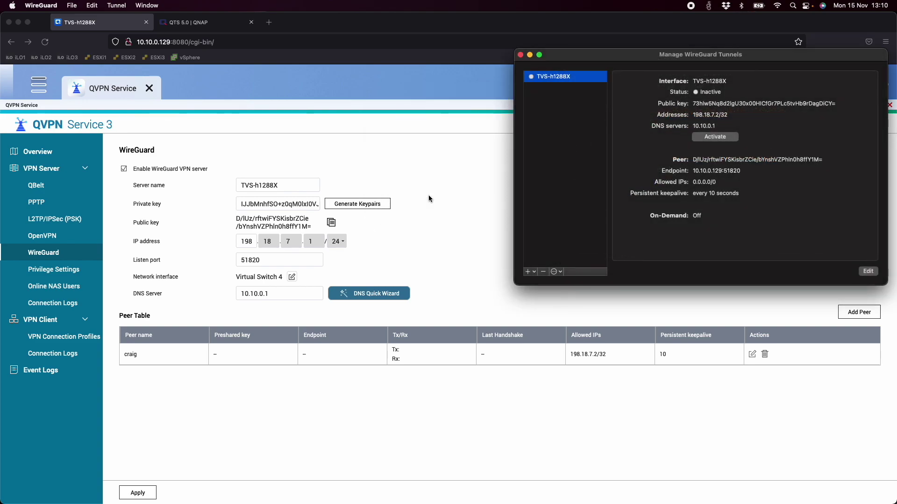
drag(646, 59, 631, 79)
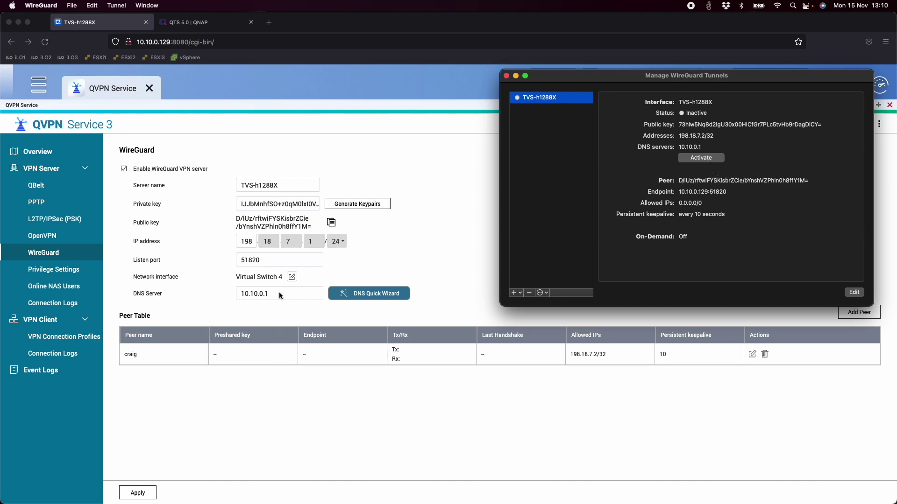
click(705, 159)
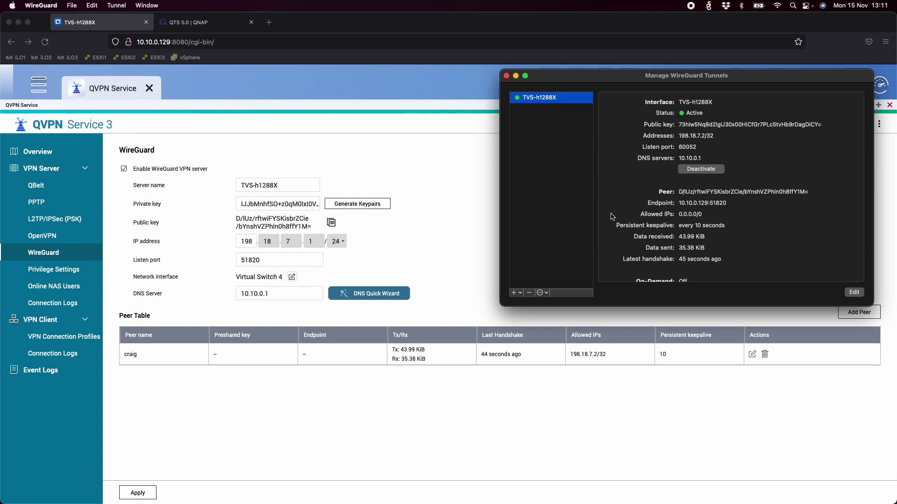
Step: Open a new Firefox tab while the TVS-h1288X tunnel stays connected
click(269, 22)
Step: Search Google for 'qnap wireguard' and open QNAP's WireGuard server and client configuration article
text(qnap w)
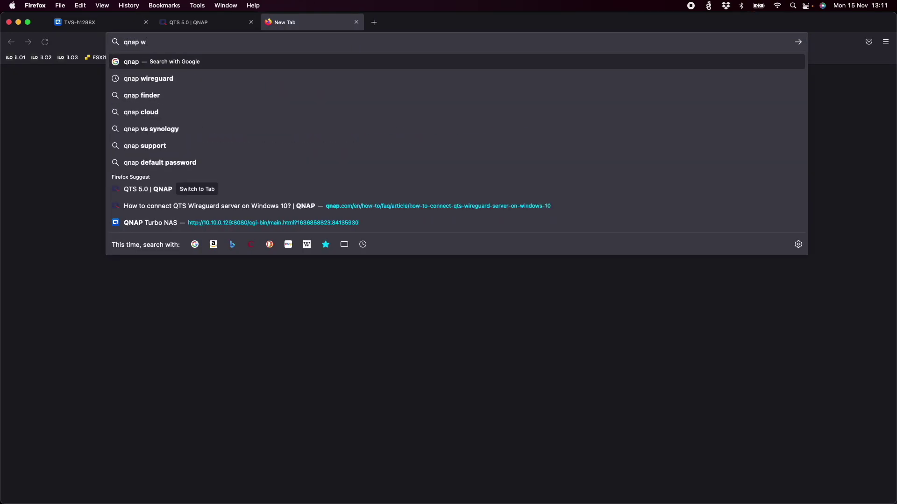
text(ire)
click(192, 78)
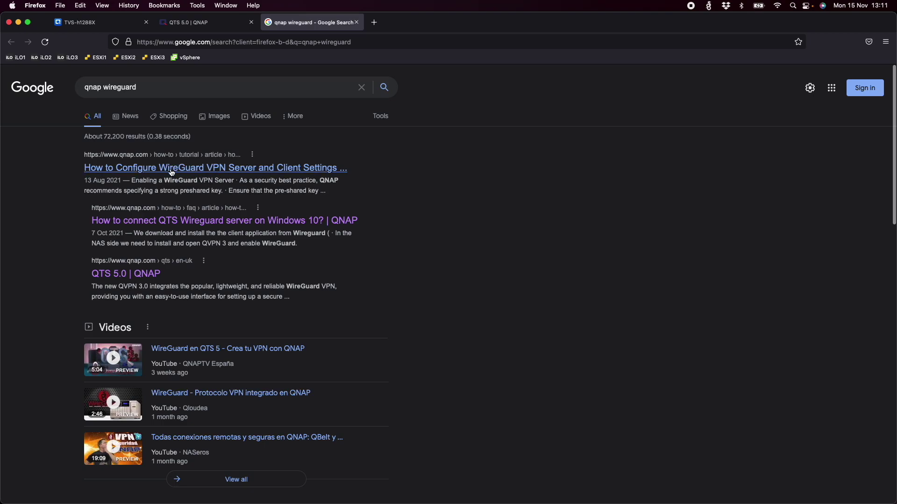
click(228, 170)
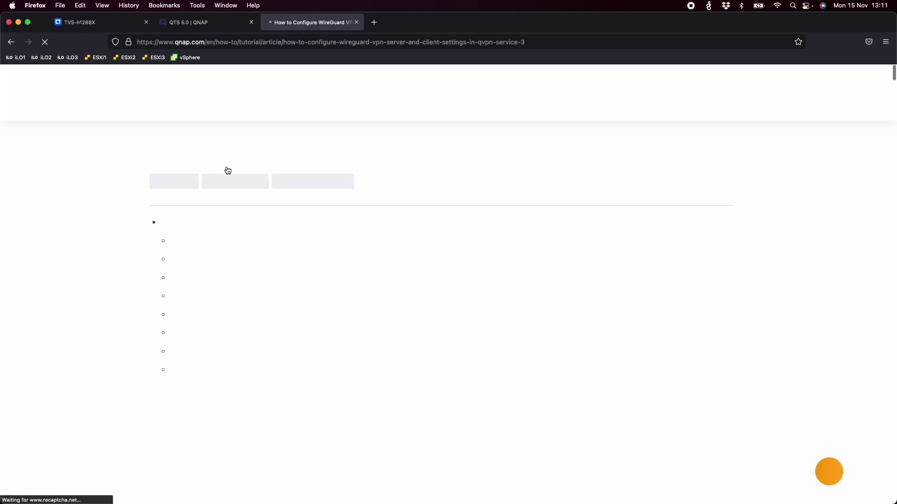
scroll(228, 274, down, 1)
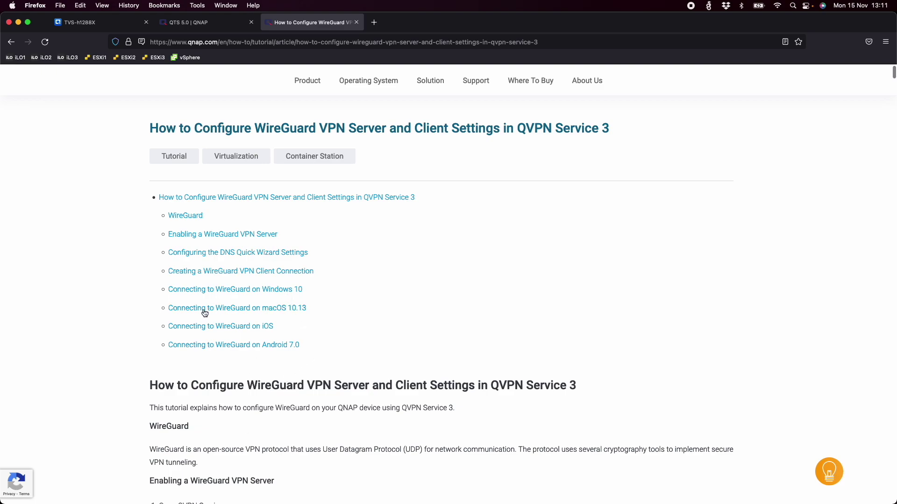
Step: Review the article's 'Connecting to WireGuard on macOS 10.13' steps, then bring WireGuard's tunnel window forward
click(251, 308)
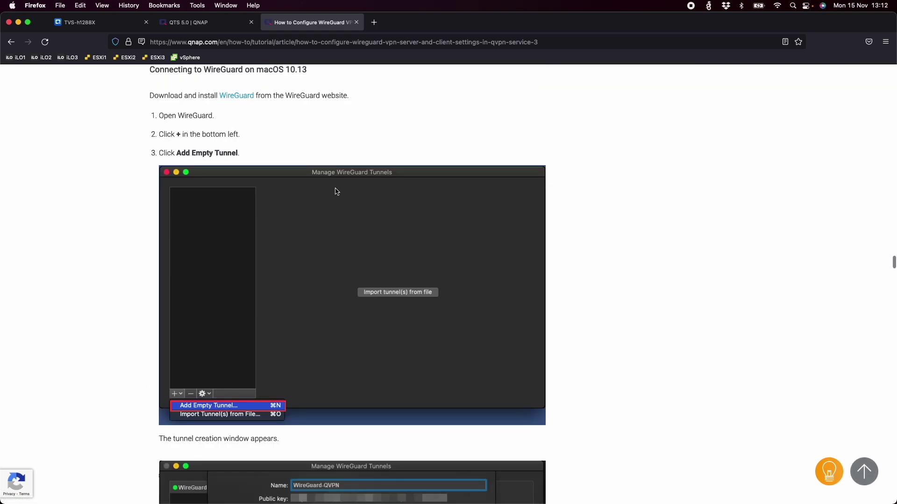
scroll(196, 407, down, 3)
scroll(234, 324, down, 6)
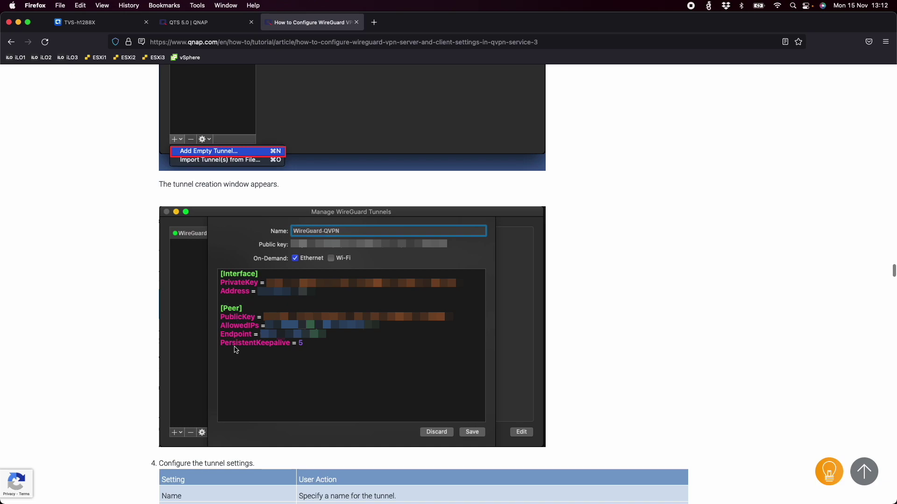
scroll(250, 334, down, 10)
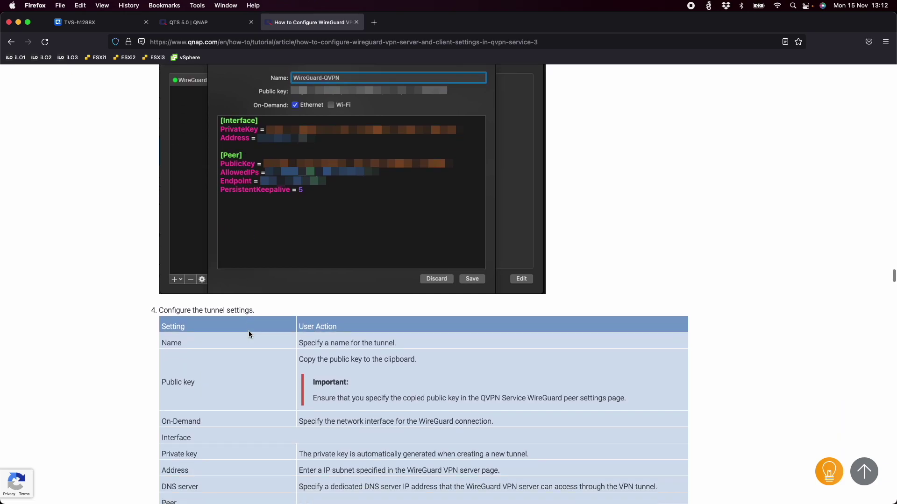
scroll(249, 331, down, 2)
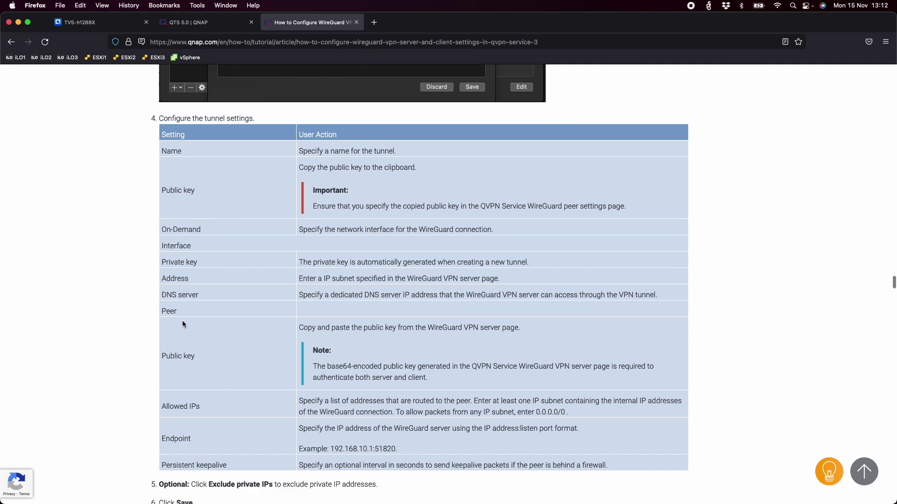
scroll(212, 435, up, 12)
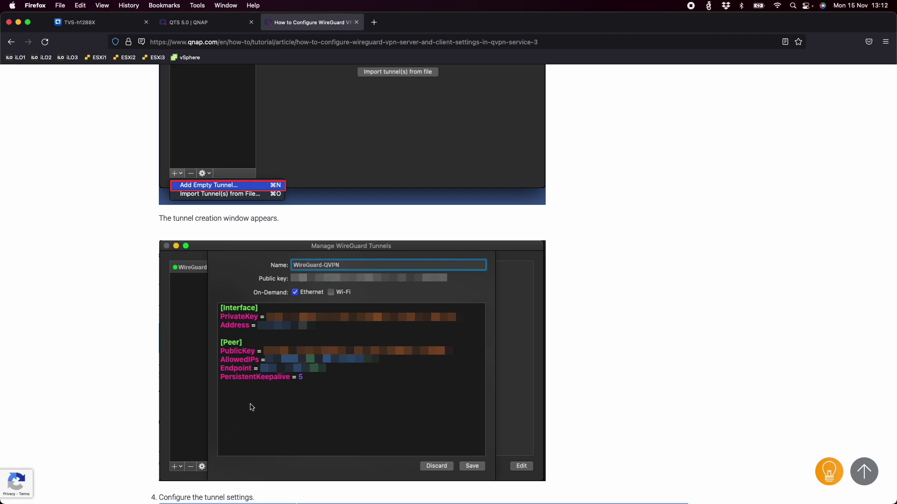
key(ctrl+Up)
click(717, 136)
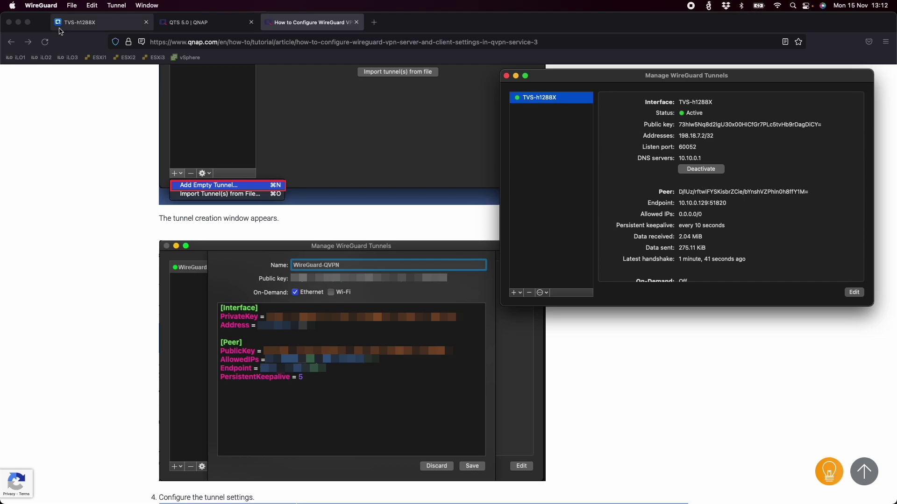
Step: Return to the TVS-h1288X tab to view the connected peer in the WireGuard Peer Table
click(80, 28)
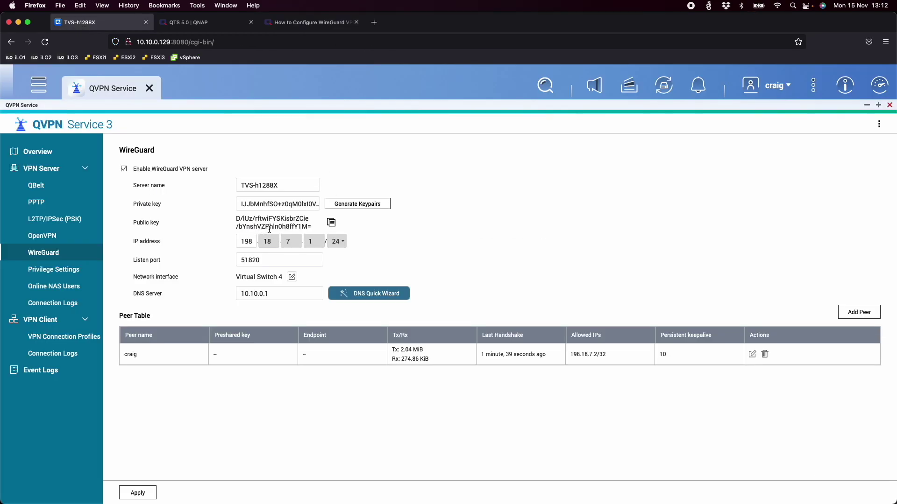